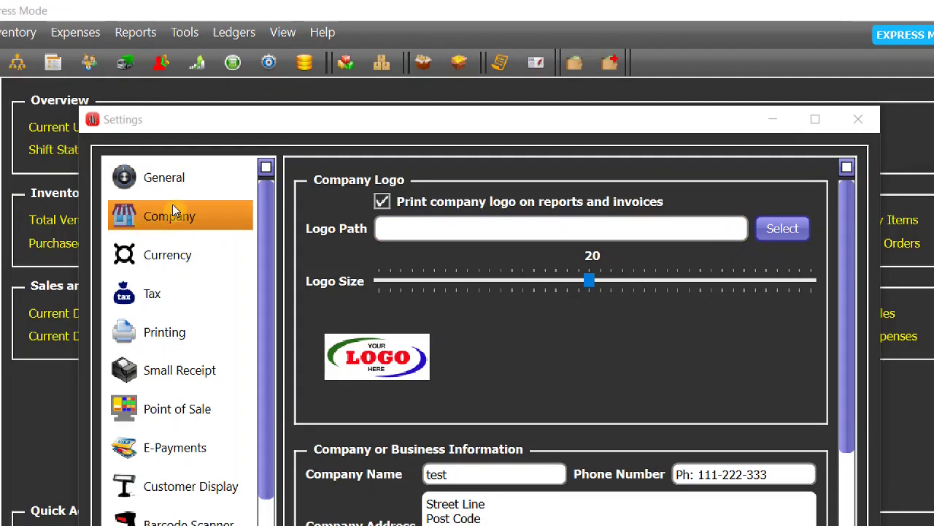
{"action": "left_click", "coordinate": [178, 214]}
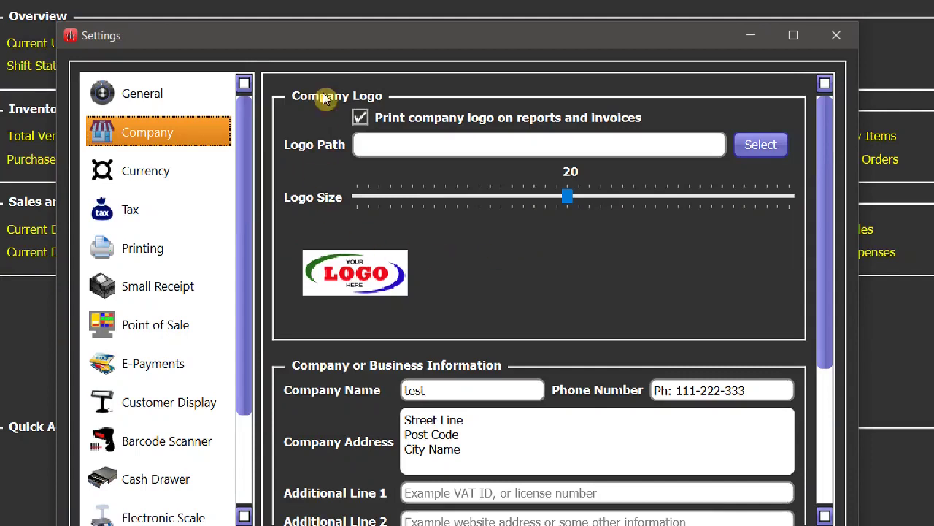
{"action": "left_click", "coordinate": [409, 227]}
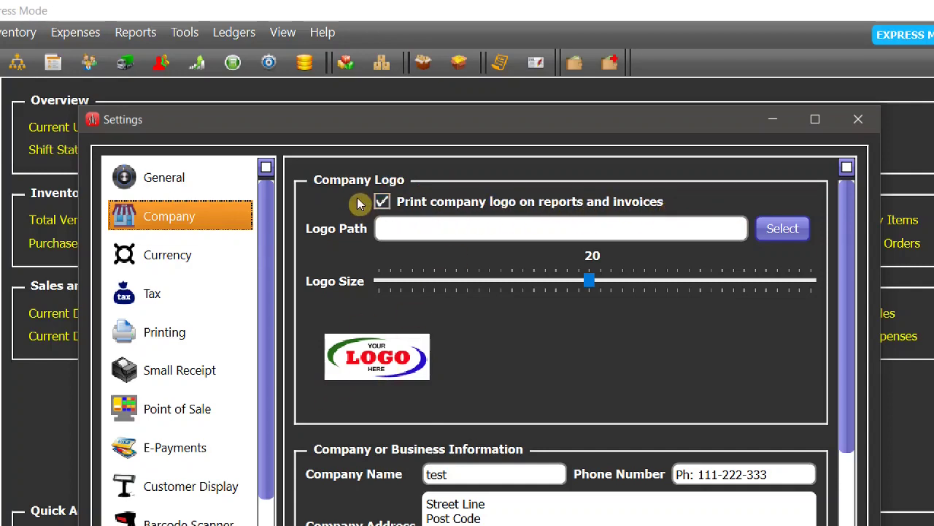
{"action": "left_click", "coordinate": [381, 203]}
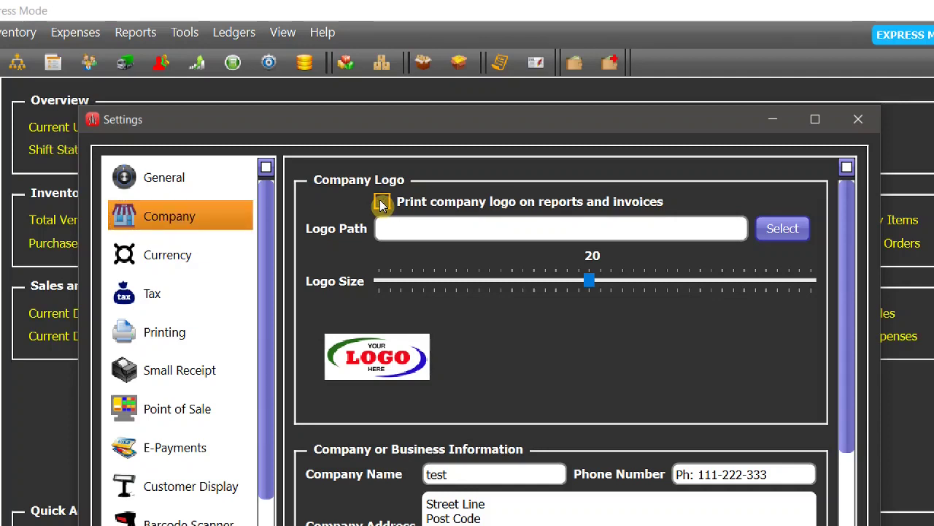
{"action": "left_click", "coordinate": [382, 203]}
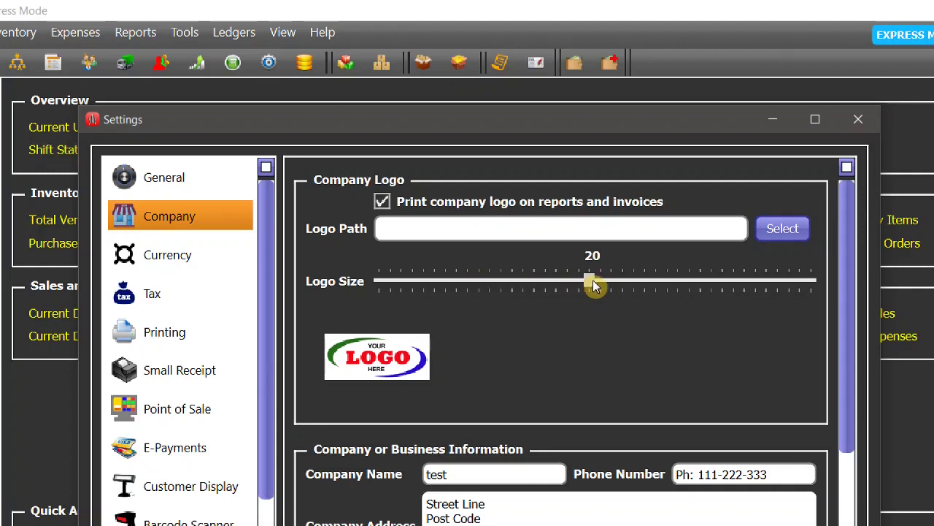
- Try a logo size of 24, set it back to 20, and scroll to the business information fields
{"action": "mouse_move", "coordinate": [592, 287]}
{"action": "left_mouse_down"}
{"action": "mouse_move", "coordinate": [668, 283]}
{"action": "mouse_move", "coordinate": [530, 281]}
{"action": "mouse_move", "coordinate": [591, 282]}
{"action": "left_mouse_up"}
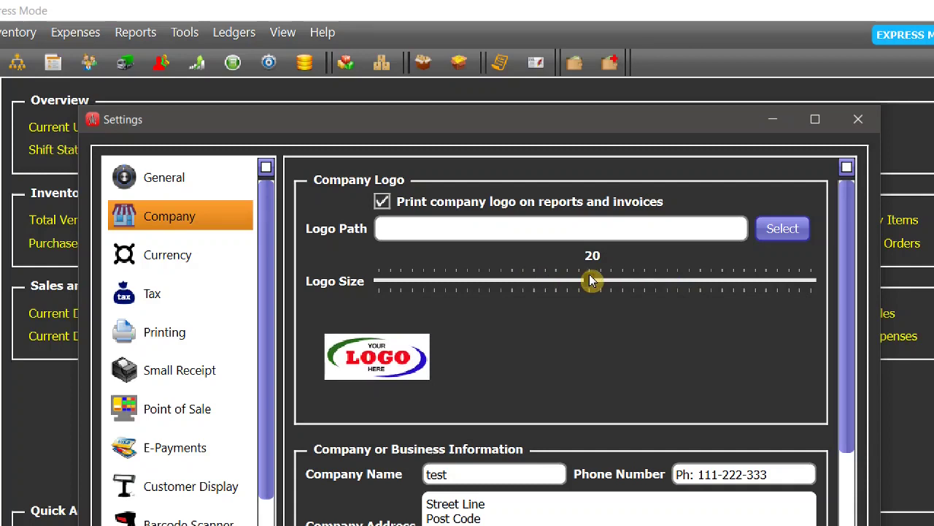
{"action": "mouse_move", "coordinate": [592, 282]}
{"action": "left_mouse_down"}
{"action": "mouse_move", "coordinate": [611, 282]}
{"action": "mouse_move", "coordinate": [593, 285]}
{"action": "left_mouse_up"}
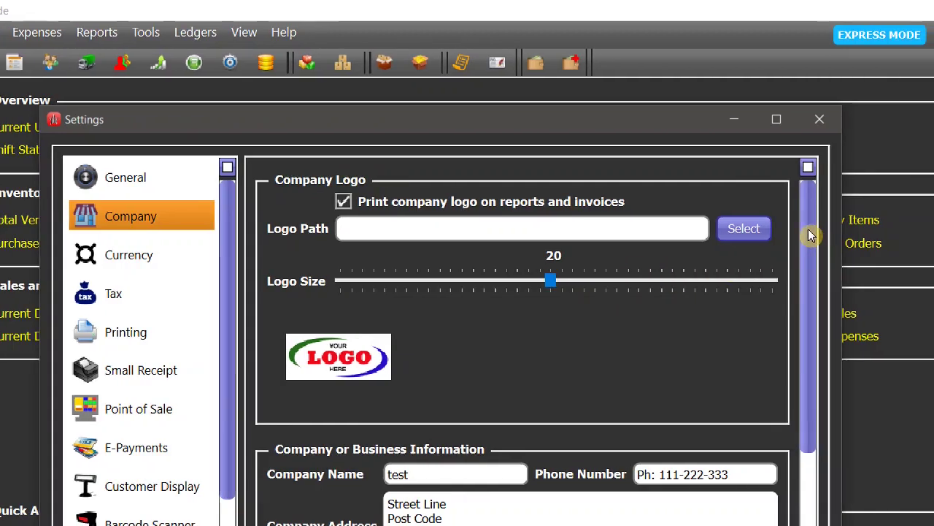
{"action": "left_click_drag", "start_coordinate": [815, 234], "coordinate": [813, 370]}
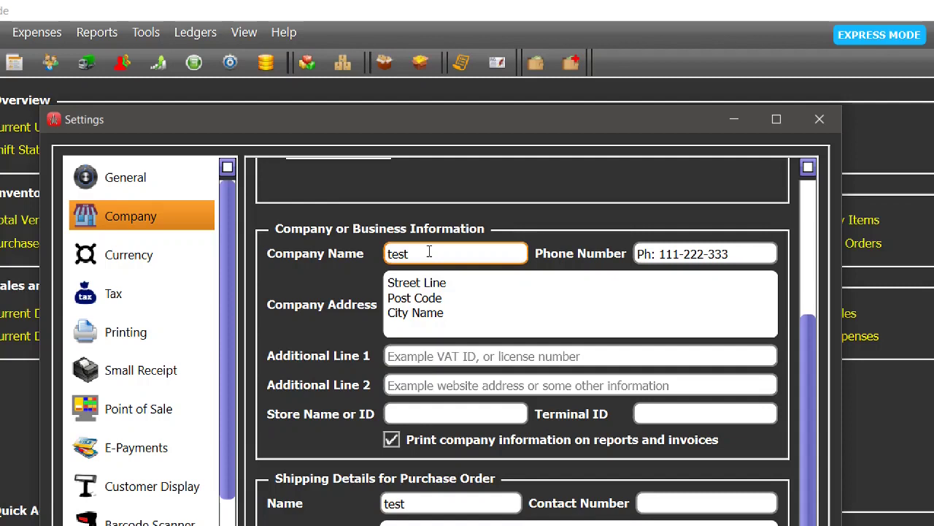
{"action": "double_click", "coordinate": [389, 253]}
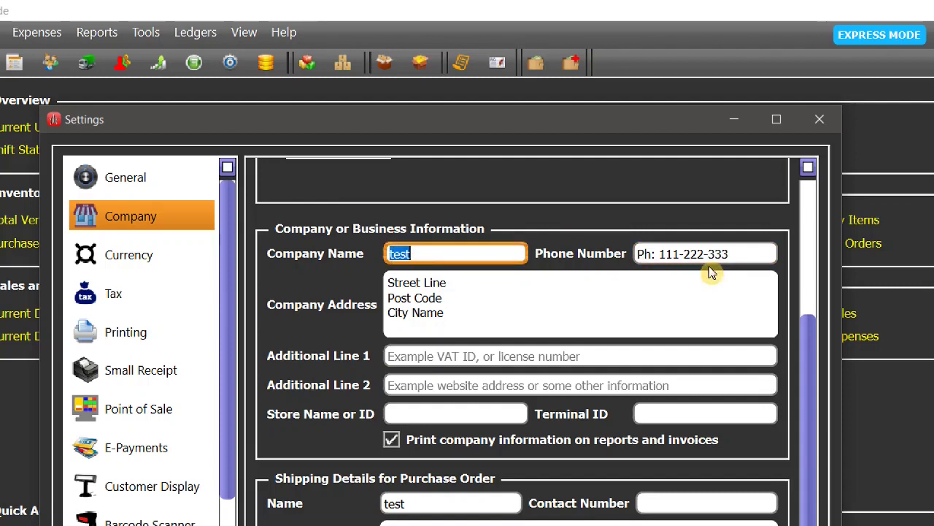
{"action": "double_click", "coordinate": [419, 284]}
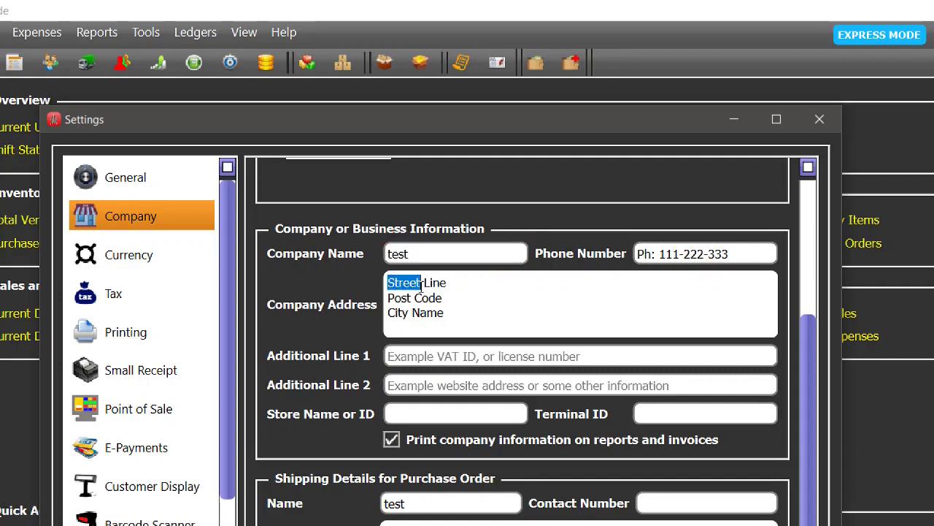
{"action": "left_click", "coordinate": [421, 353]}
{"action": "key", "text": "Tab"}
{"action": "left_click", "coordinate": [431, 351]}
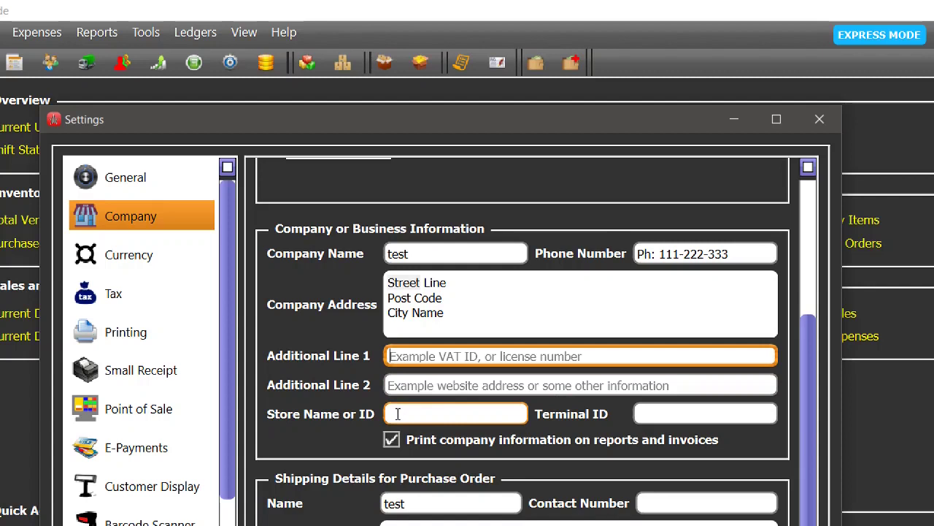
{"action": "left_click", "coordinate": [397, 414]}
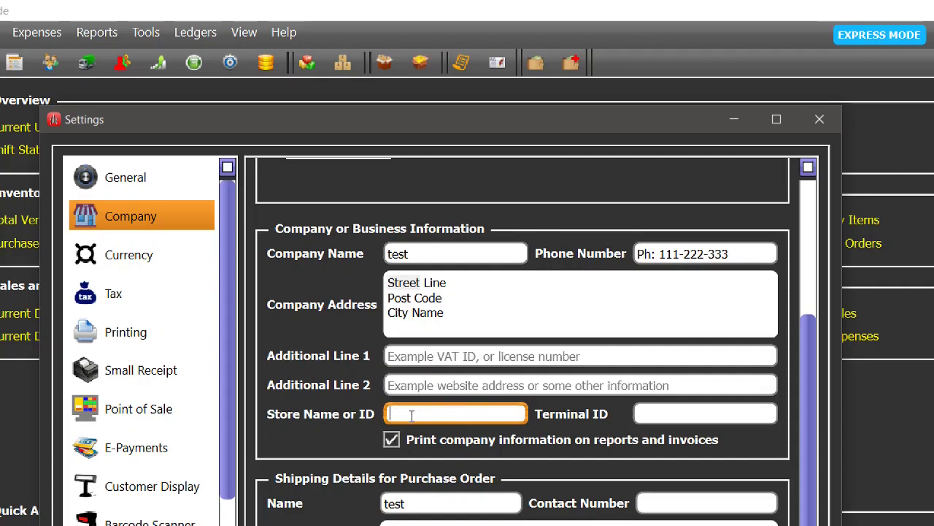
{"action": "left_click", "coordinate": [658, 413]}
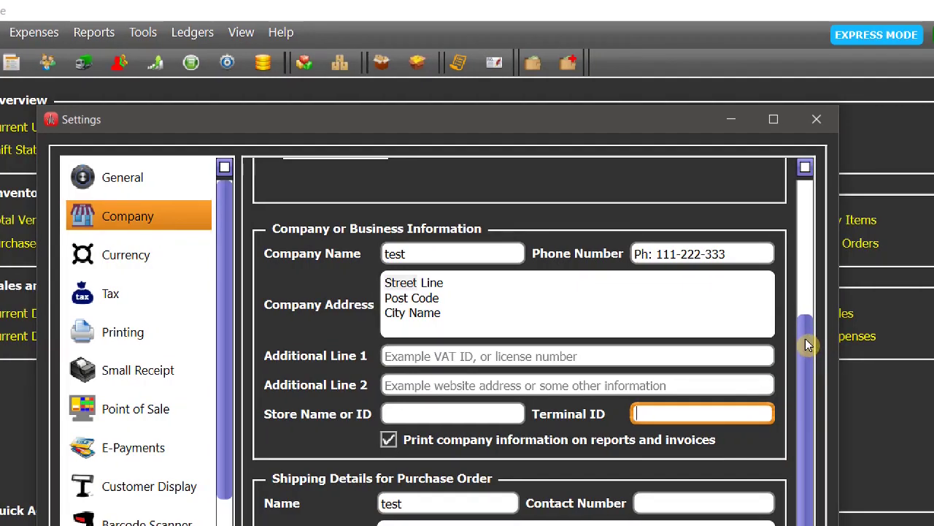
{"action": "left_click", "coordinate": [812, 354]}
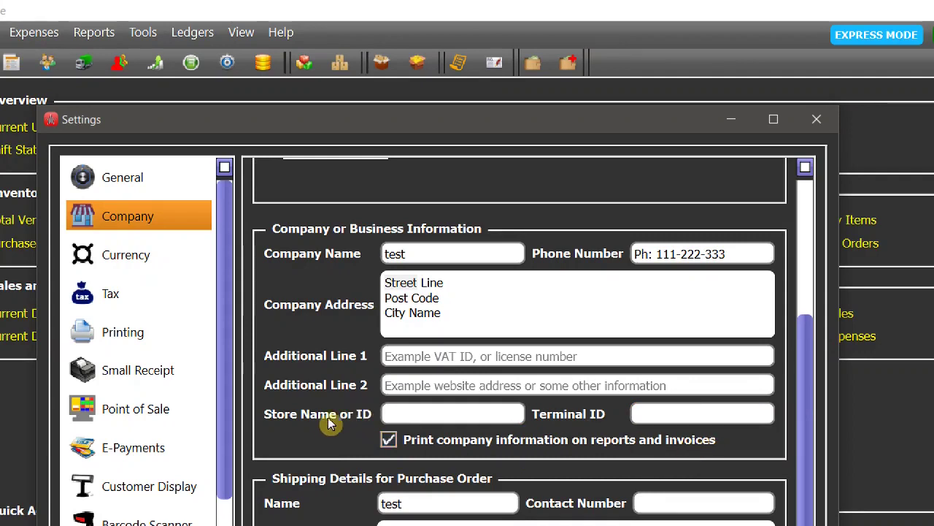
{"action": "left_click", "coordinate": [392, 445]}
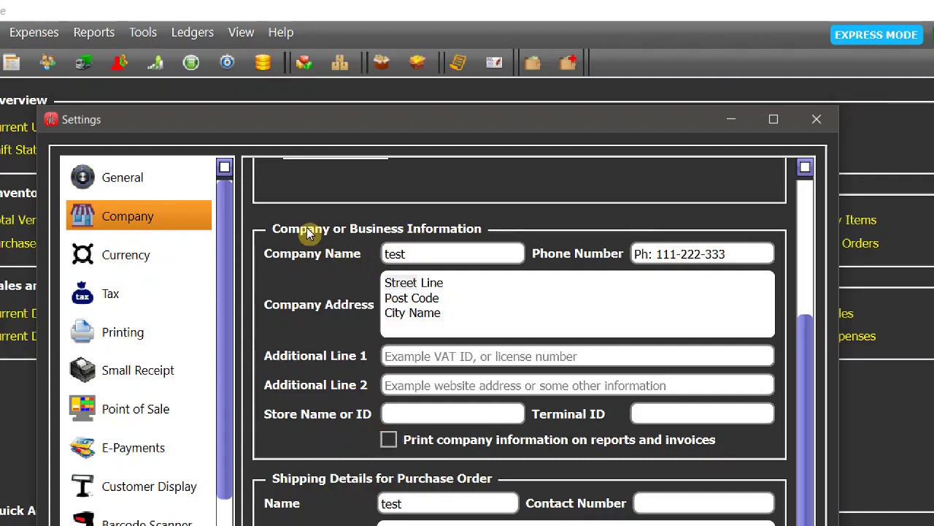
{"action": "left_click", "coordinate": [402, 249]}
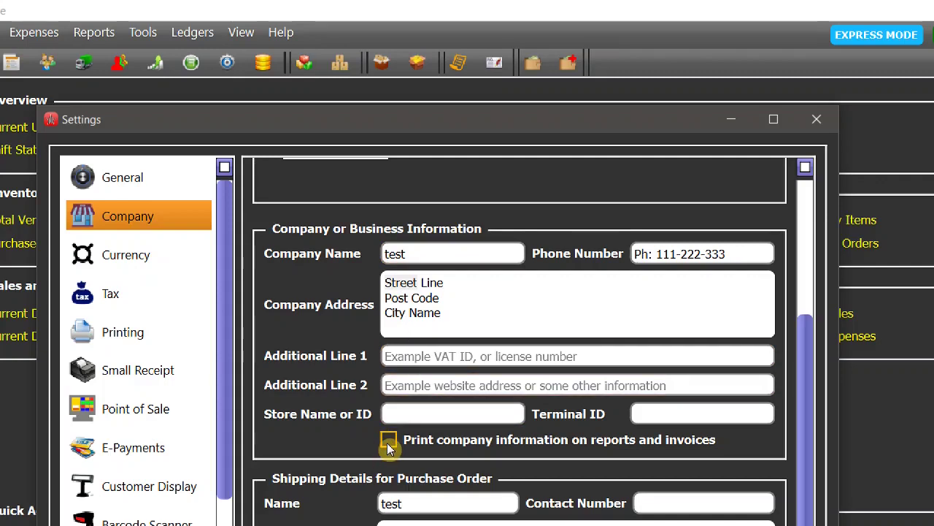
{"action": "left_click", "coordinate": [388, 442]}
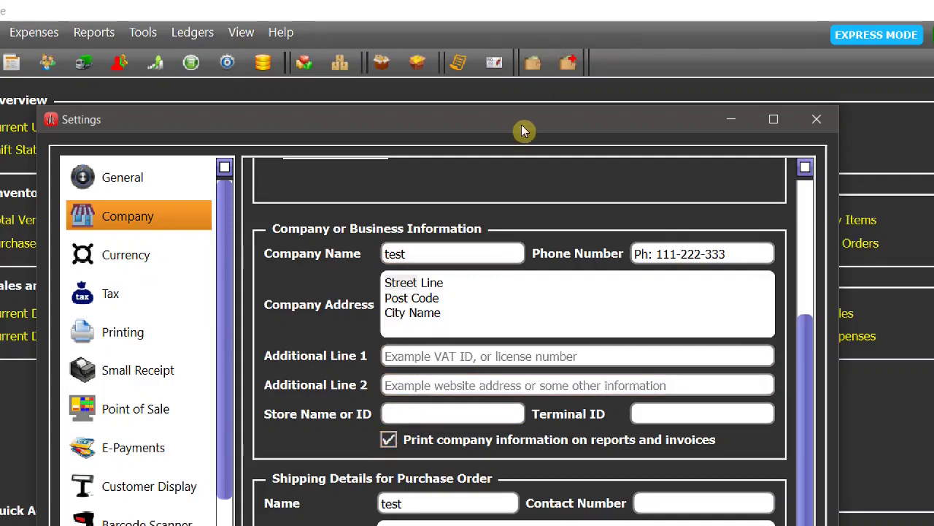
- Raise the Settings window and move between the shipping name and shipping address fields
{"action": "left_click_drag", "start_coordinate": [522, 130], "coordinate": [552, 25]}
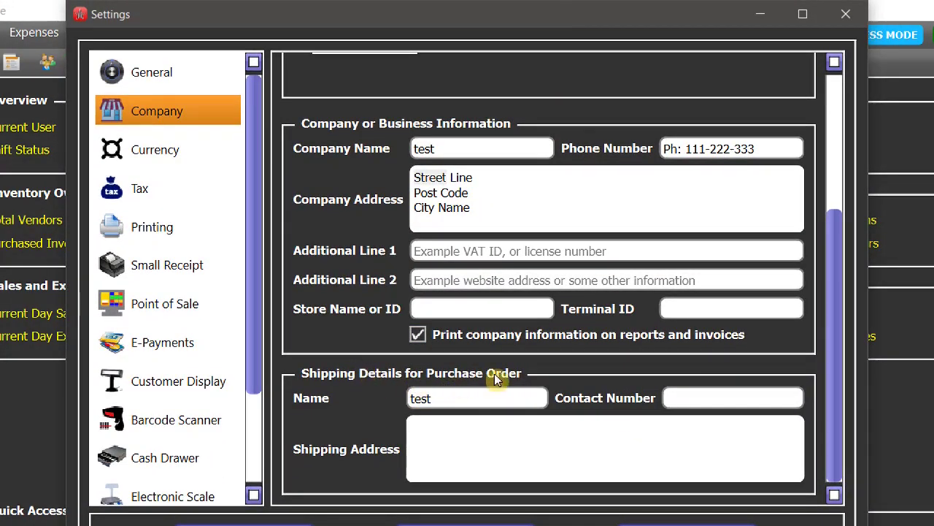
{"action": "left_click", "coordinate": [445, 398]}
{"action": "left_click", "coordinate": [456, 398]}
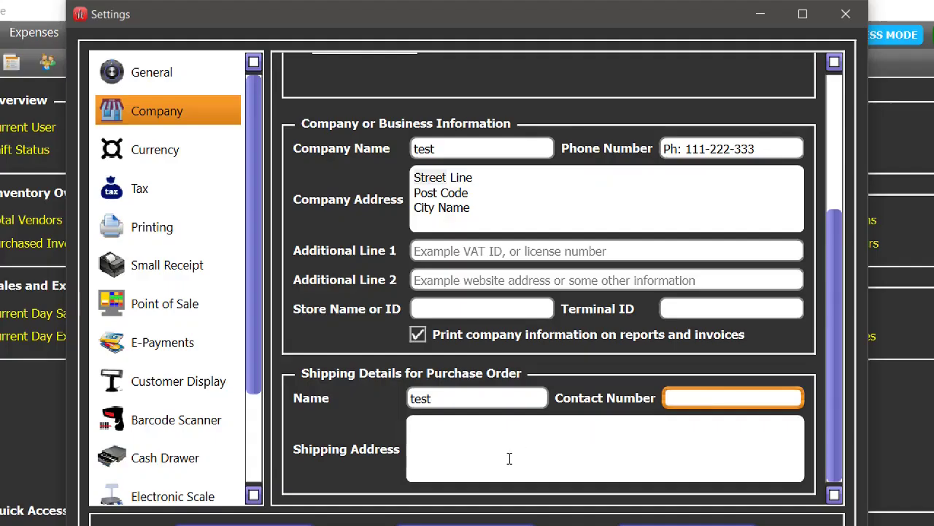
{"action": "left_click", "coordinate": [509, 458]}
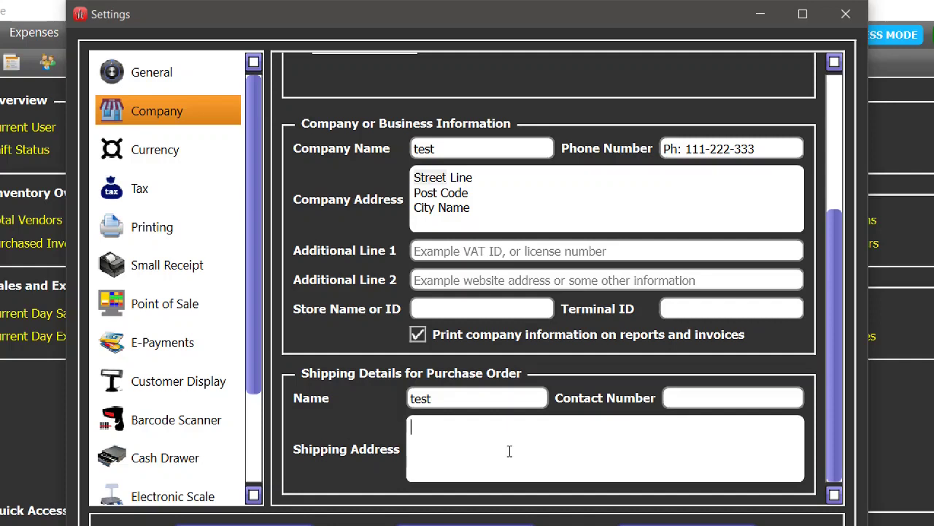
{"action": "left_click", "coordinate": [455, 405]}
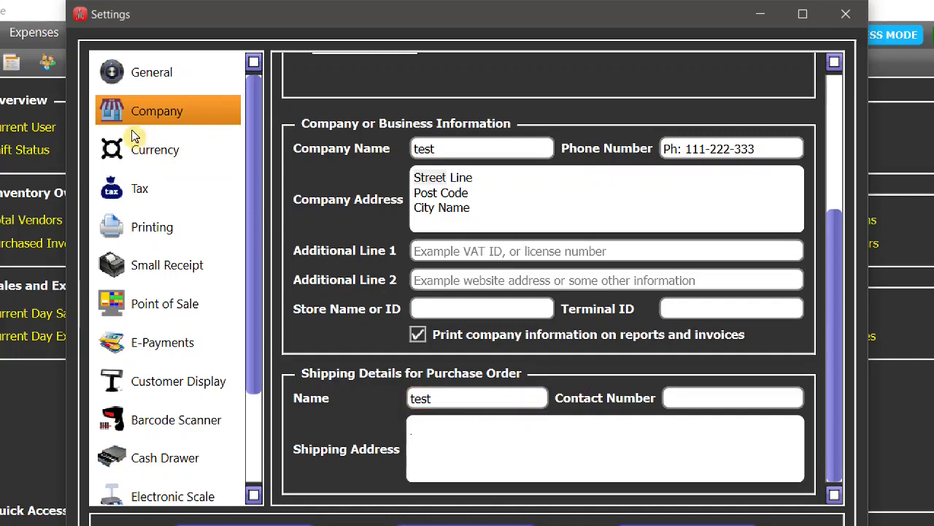
- Go to the Currency settings and select the '$' currency symbol
{"action": "left_click", "coordinate": [153, 154]}
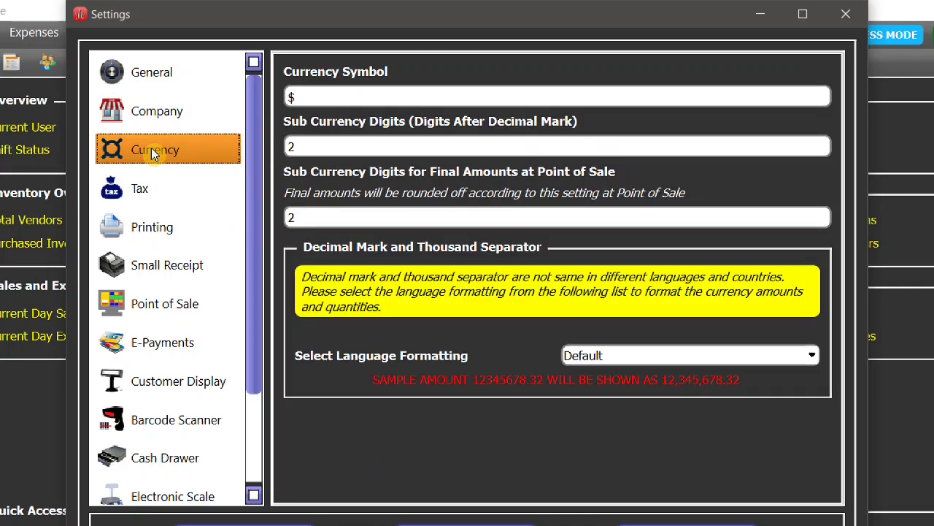
{"action": "left_click", "coordinate": [319, 93]}
{"action": "double_click", "coordinate": [319, 93]}
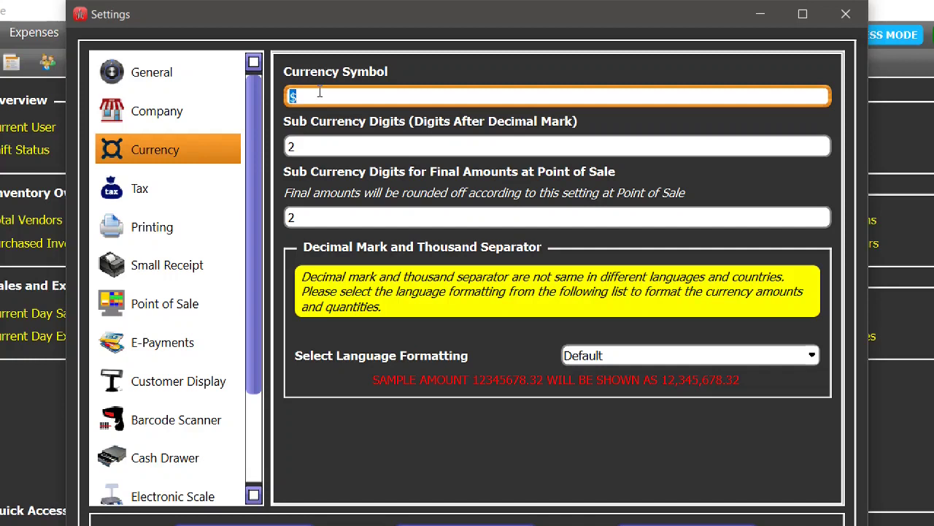
- Set final point-of-sale amounts to 2 decimal digits, after briefly entering 0
{"action": "left_click", "coordinate": [305, 217]}
{"action": "type", "text": "0"}
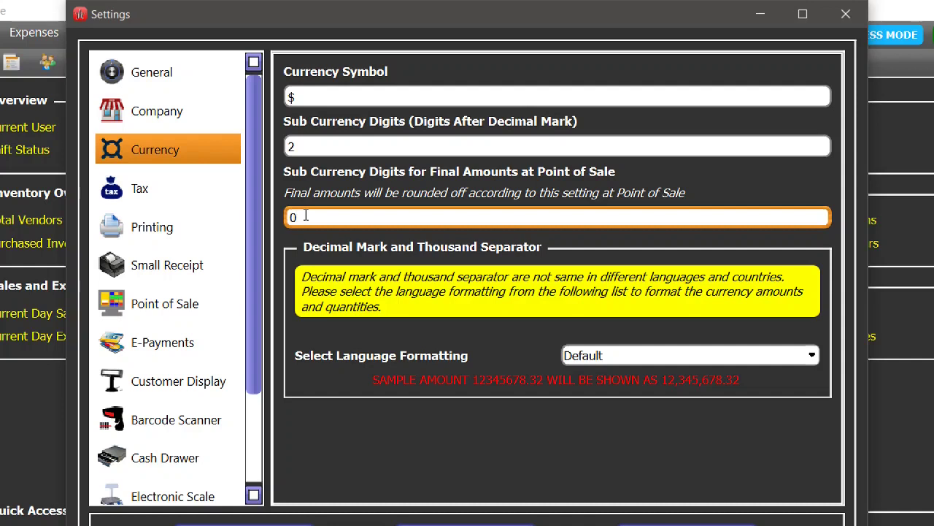
{"action": "key", "text": "BackSpace"}
{"action": "type", "text": "2"}
- Preview Arabic, then German, language number formatting
{"action": "left_click", "coordinate": [646, 361]}
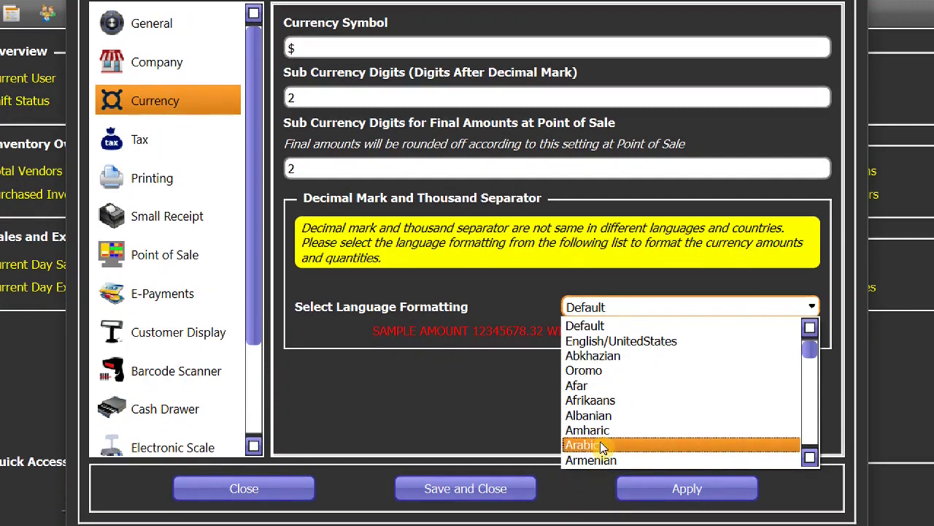
{"action": "left_click", "coordinate": [600, 444]}
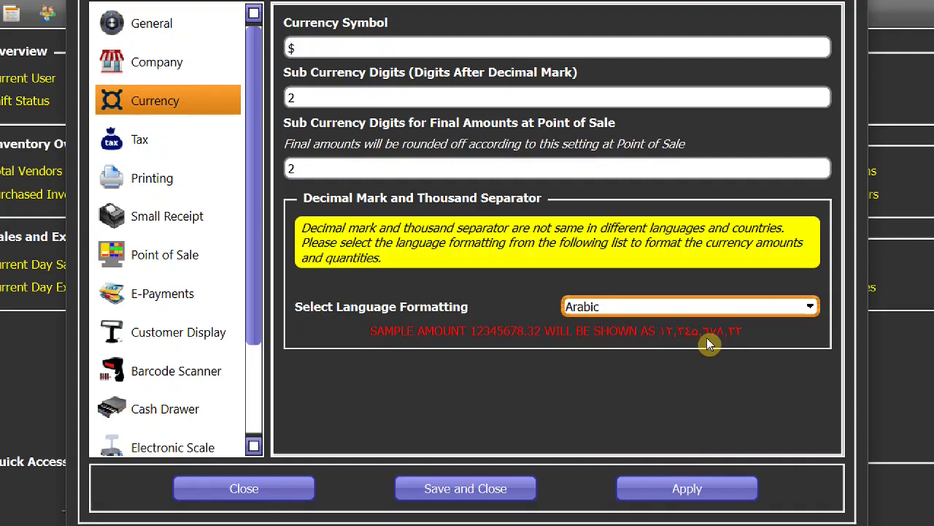
{"action": "left_click", "coordinate": [698, 307]}
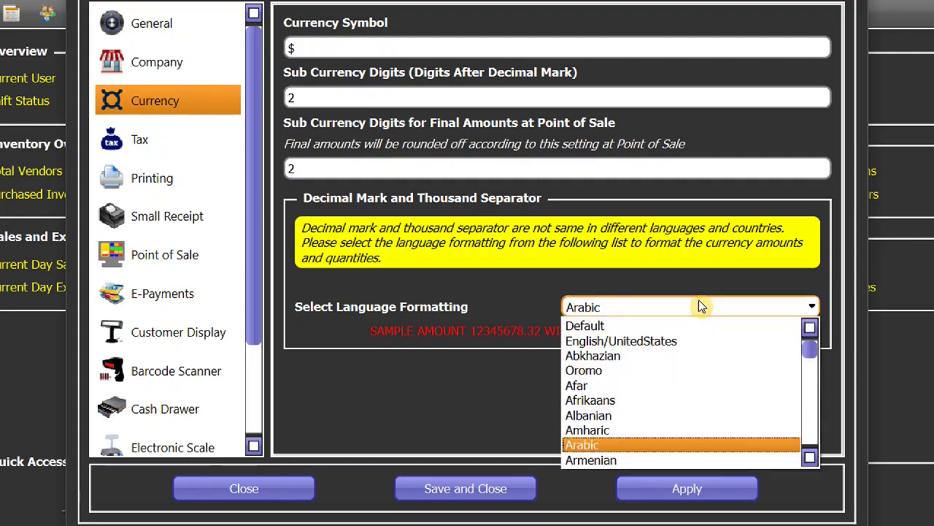
{"action": "scroll", "coordinate": [694, 407], "scroll_direction": "down", "scroll_amount": 1}
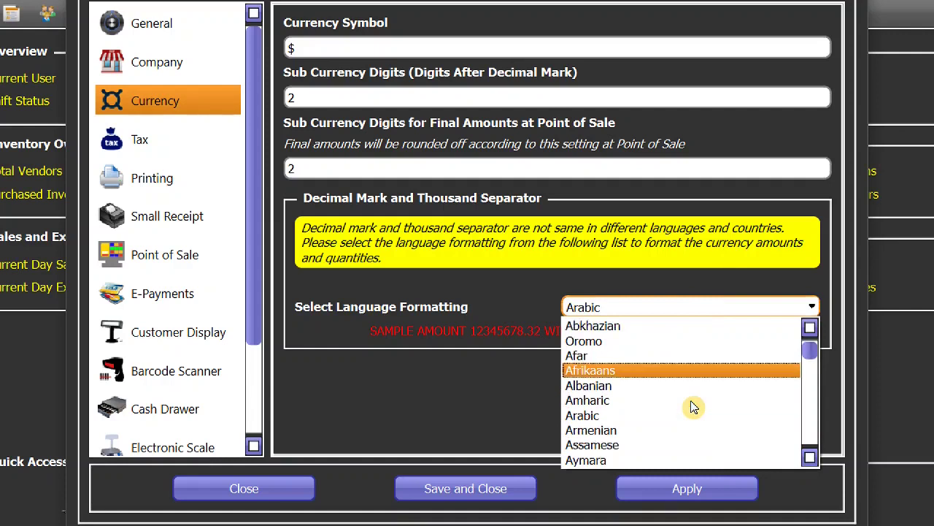
{"action": "scroll", "coordinate": [693, 408], "scroll_direction": "down", "scroll_amount": 1}
{"action": "scroll", "coordinate": [694, 407], "scroll_direction": "down", "scroll_amount": 8}
{"action": "scroll", "coordinate": [694, 407], "scroll_direction": "down", "scroll_amount": 1}
{"action": "scroll", "coordinate": [693, 408], "scroll_direction": "down", "scroll_amount": 2}
{"action": "left_click", "coordinate": [692, 405]}
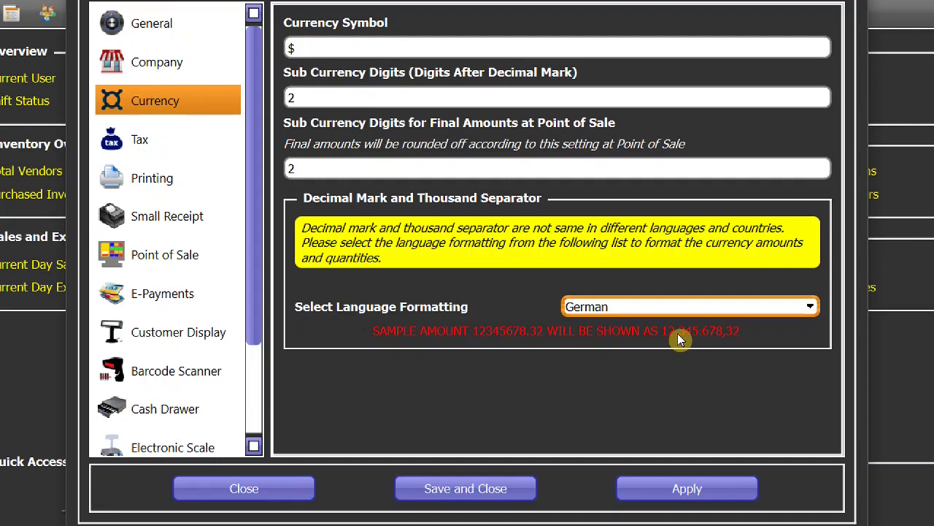
- Return the language number formatting to Default
{"action": "left_click", "coordinate": [646, 312]}
{"action": "scroll", "coordinate": [647, 341], "scroll_direction": "down", "scroll_amount": 3}
{"action": "scroll", "coordinate": [647, 341], "scroll_direction": "up", "scroll_amount": 10}
{"action": "scroll", "coordinate": [647, 341], "scroll_direction": "up", "scroll_amount": 6}
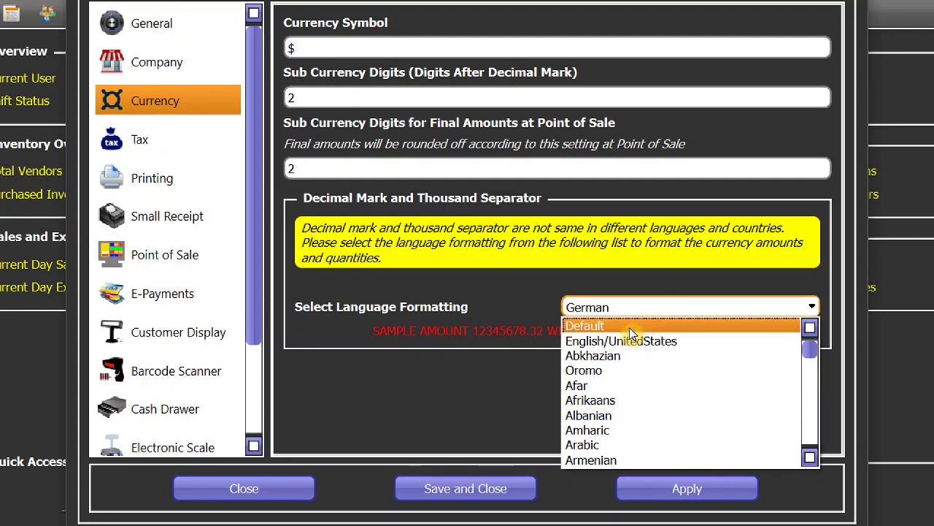
{"action": "left_click", "coordinate": [629, 328]}
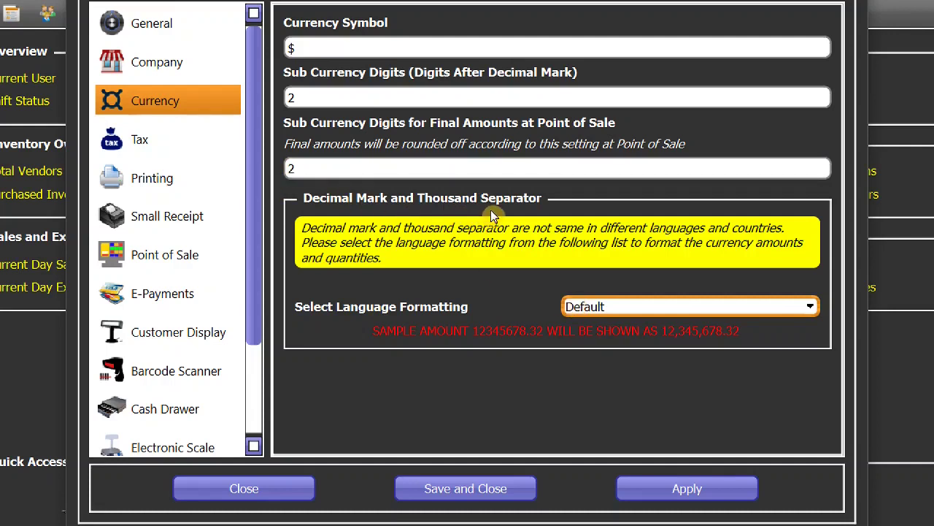
- Switch to the Tax page, which shows 'Sales Tax' with rates 10, 15 and 20 percent
{"action": "left_click", "coordinate": [152, 143]}
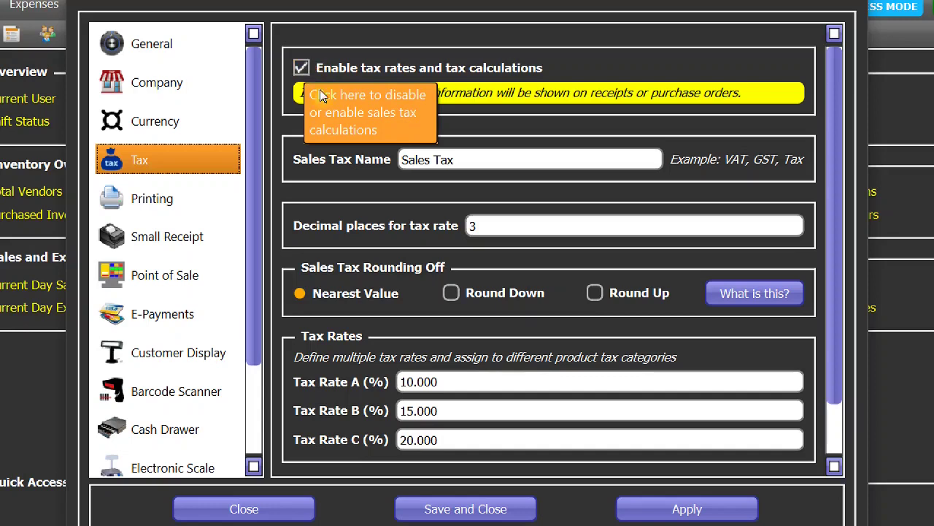
- Replace the sales tax name with GST, then VAT, and finally 'Sakes Tax'
{"action": "triple_click", "coordinate": [477, 165]}
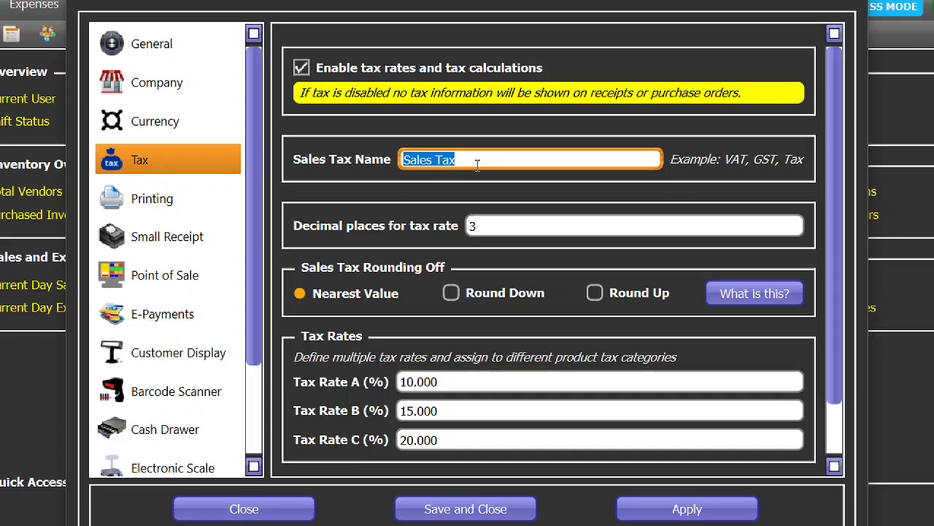
{"action": "type", "text": "GST"}
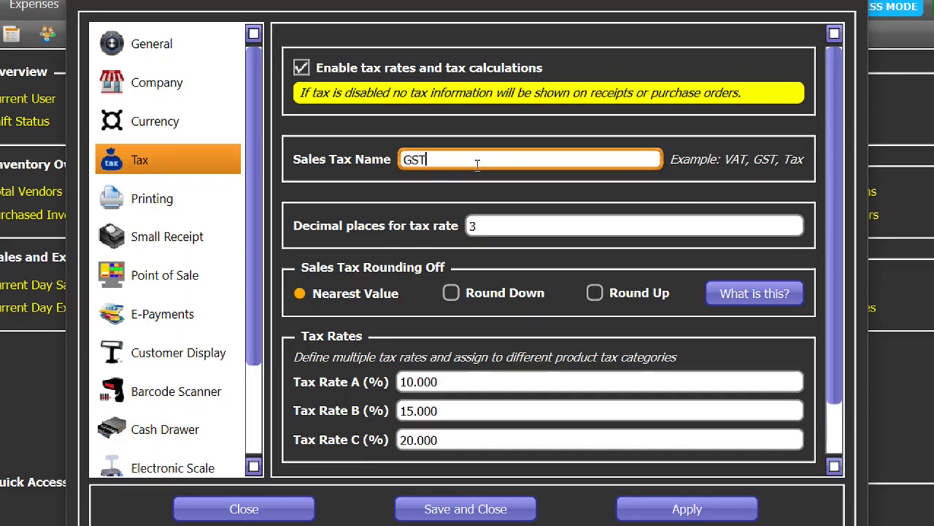
{"action": "key", "text": "BackSpace"}
{"action": "key", "text": "BackSpace"}
{"action": "key", "text": "BackSpace"}
{"action": "type", "text": "VAT"}
{"action": "key", "text": "BackSpace"}
{"action": "key", "text": "BackSpace"}
{"action": "key", "text": "BackSpace"}
{"action": "type", "text": "Sakes Tax"}
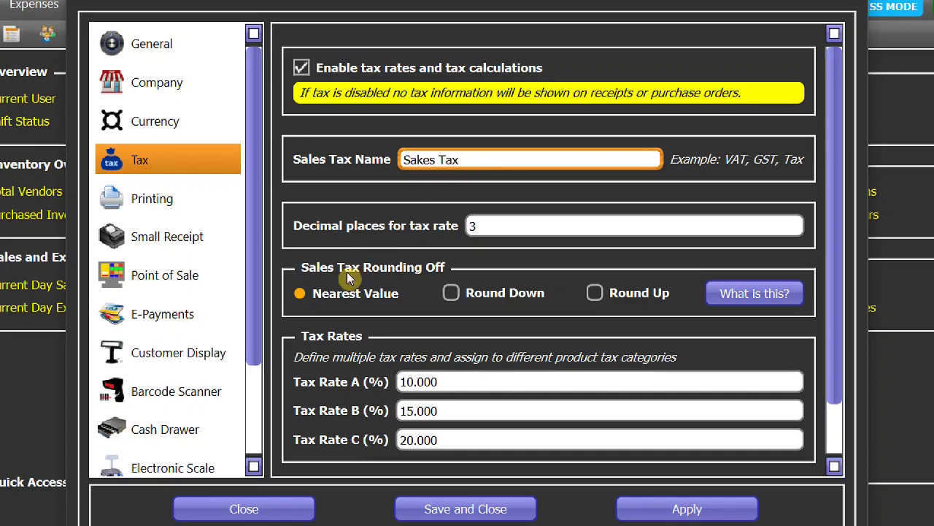
{"action": "left_click", "coordinate": [379, 237]}
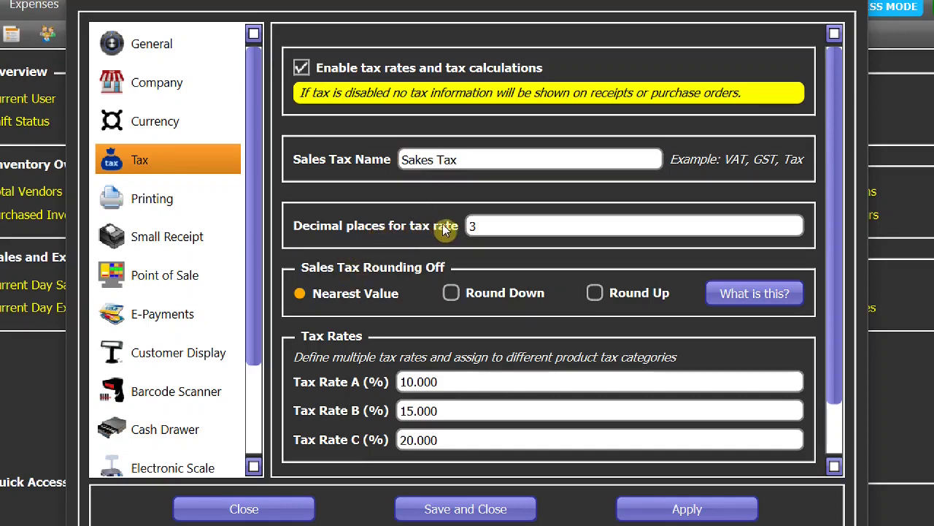
{"action": "left_click", "coordinate": [492, 226]}
- Change tax-rate decimal places to 2 and back to 3, and keep Nearest Value rounding
{"action": "double_click", "coordinate": [492, 226]}
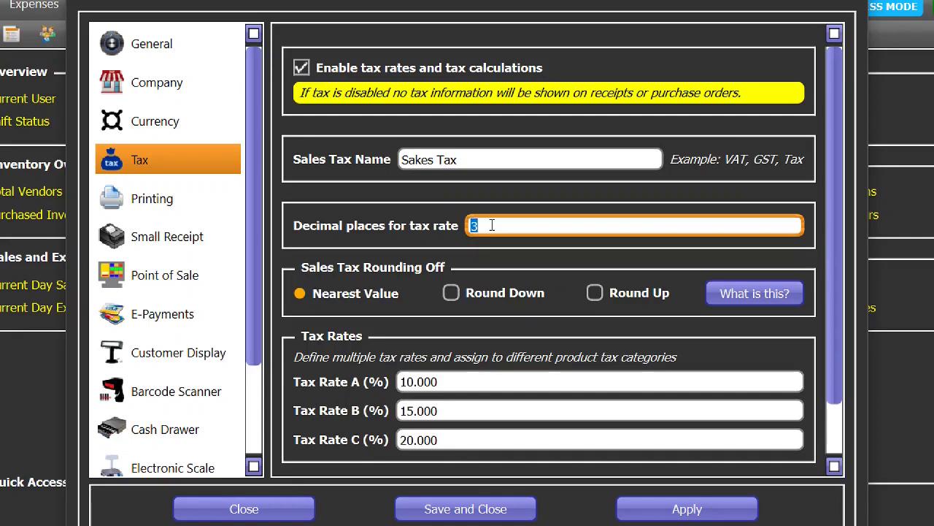
{"action": "left_click", "coordinate": [509, 228]}
{"action": "key", "text": "BackSpace"}
{"action": "type", "text": "2"}
{"action": "key", "text": "BackSpace"}
{"action": "type", "text": "3"}
{"action": "key", "text": "Tab"}
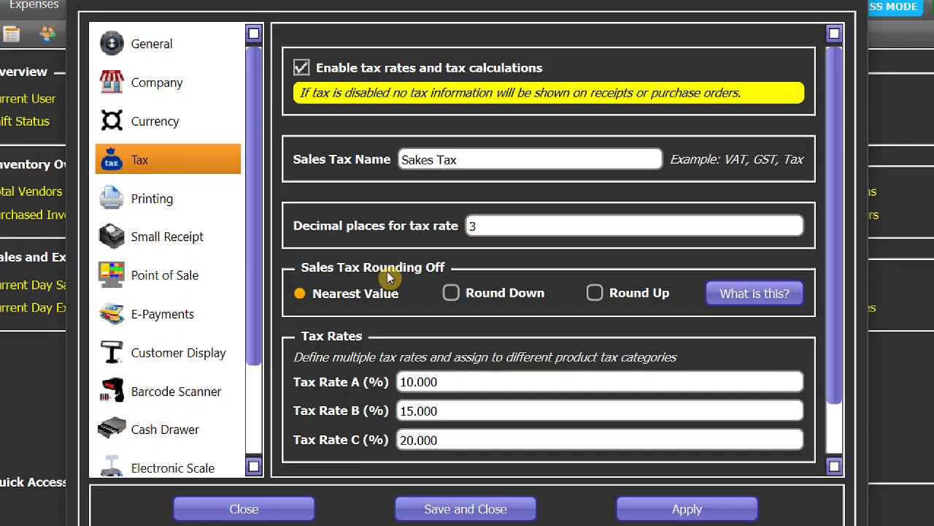
{"action": "left_click", "coordinate": [374, 292]}
- View the sales tax rounding explanation, resize its window, then dismiss it
{"action": "left_click", "coordinate": [737, 292]}
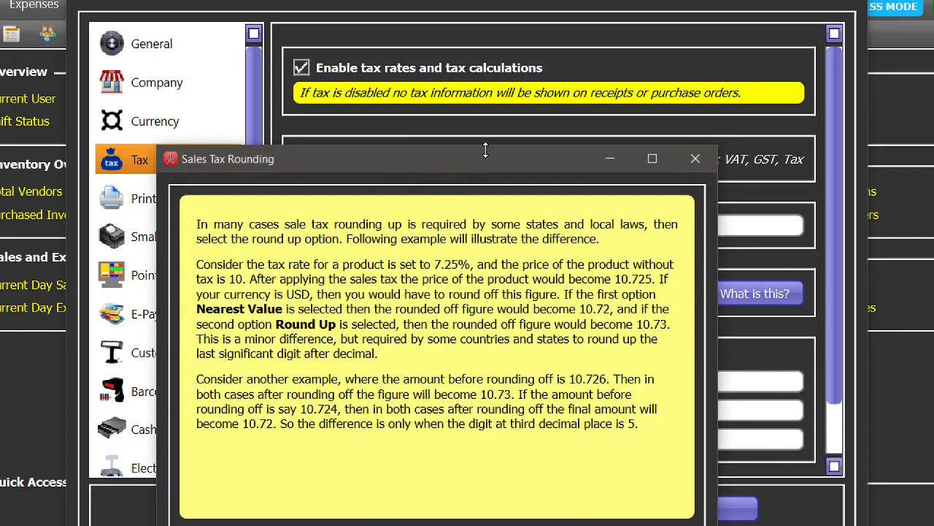
{"action": "mouse_move", "coordinate": [486, 148]}
{"action": "left_mouse_down"}
{"action": "mouse_move", "coordinate": [486, 157]}
{"action": "mouse_move", "coordinate": [486, 69]}
{"action": "left_mouse_up"}
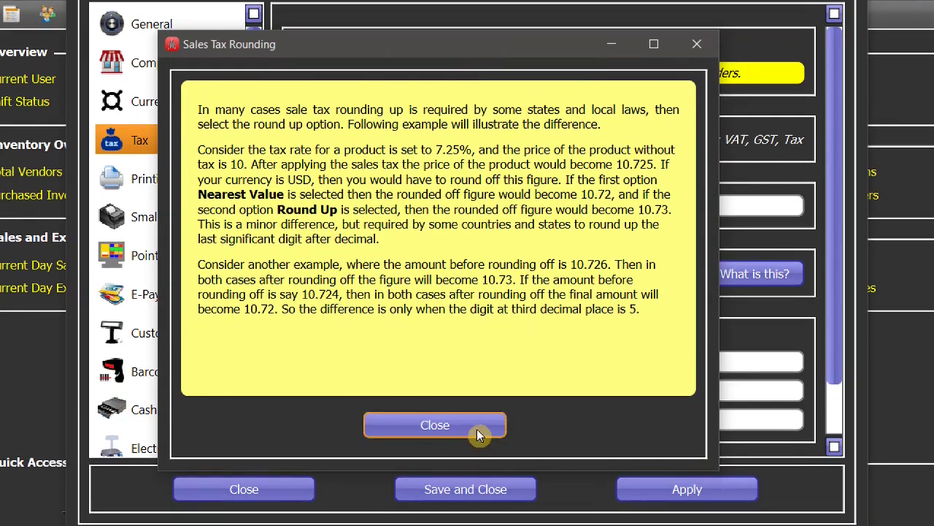
{"action": "left_click", "coordinate": [478, 432]}
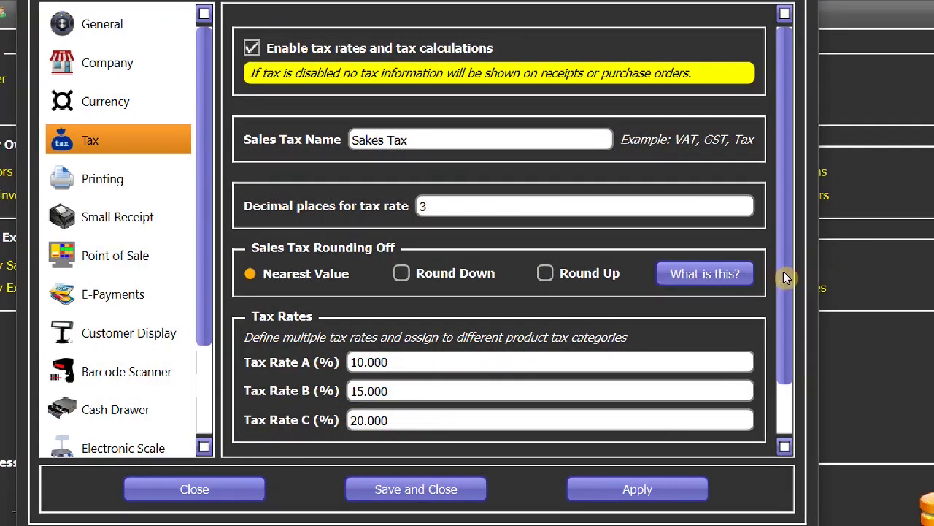
{"action": "left_click_drag", "start_coordinate": [785, 278], "coordinate": [787, 317]}
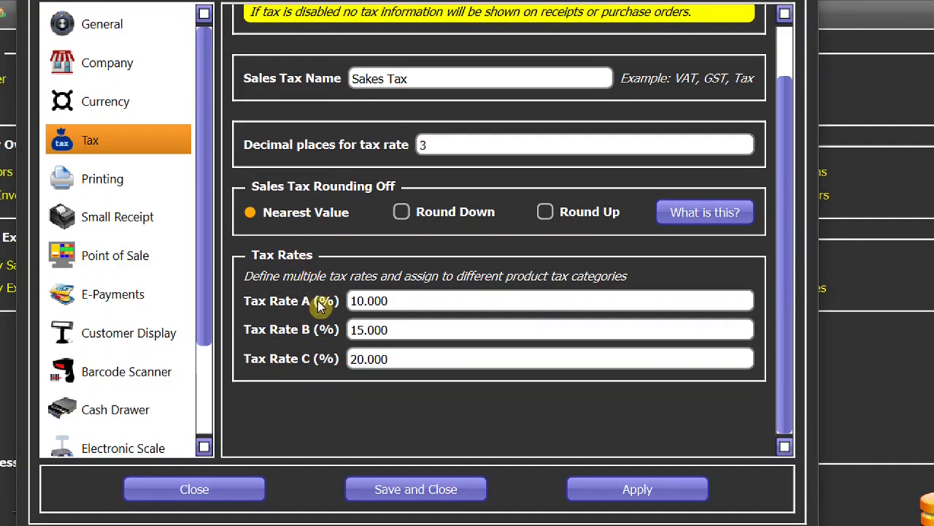
{"action": "left_click", "coordinate": [400, 301]}
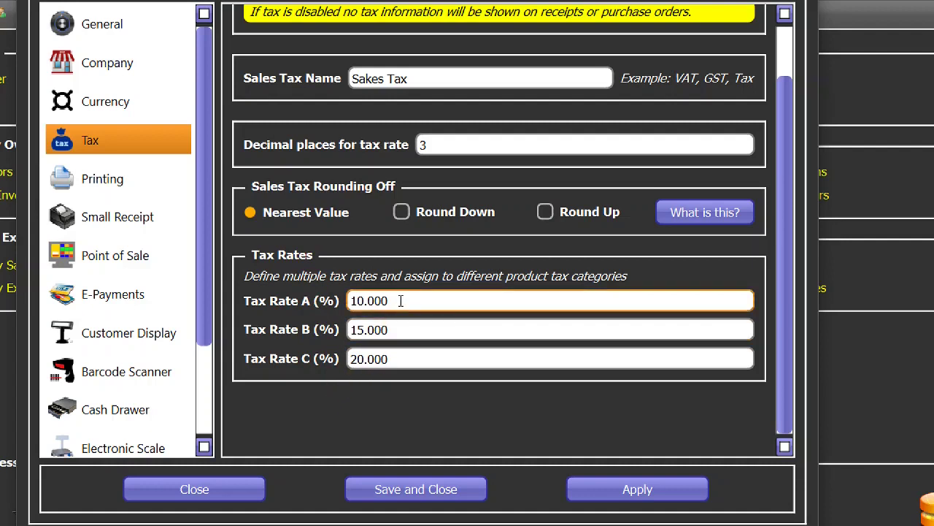